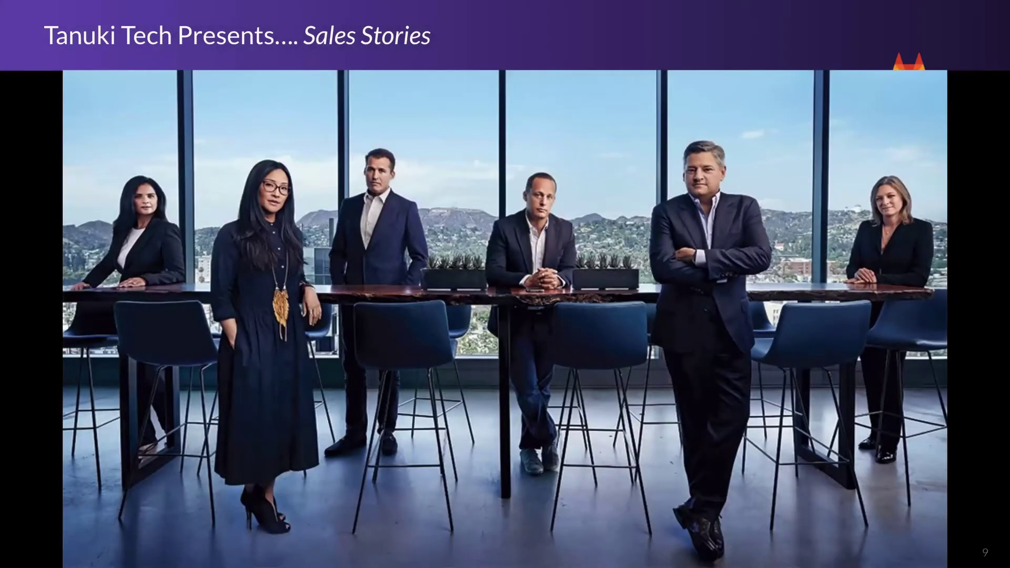
key(Right)
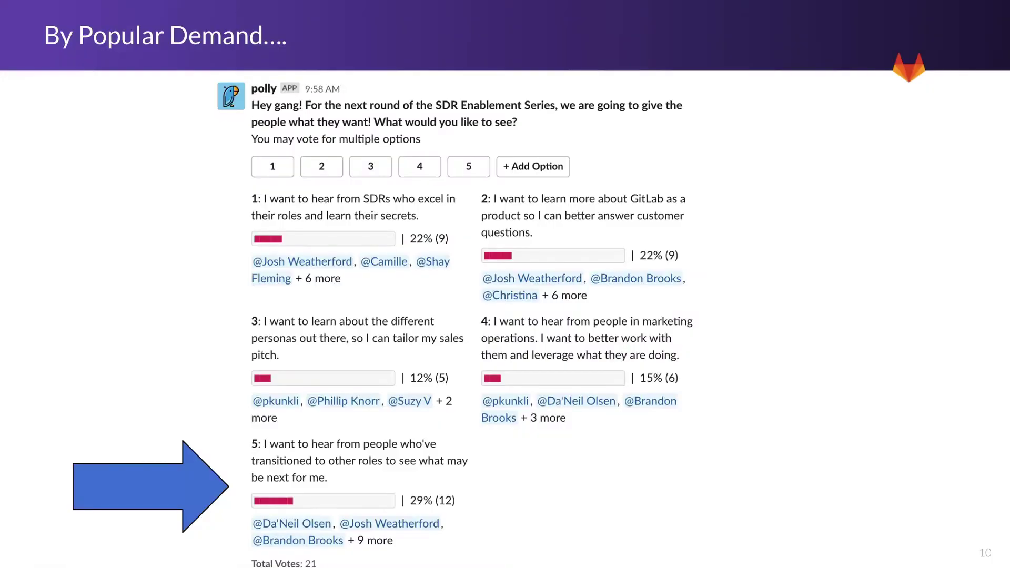